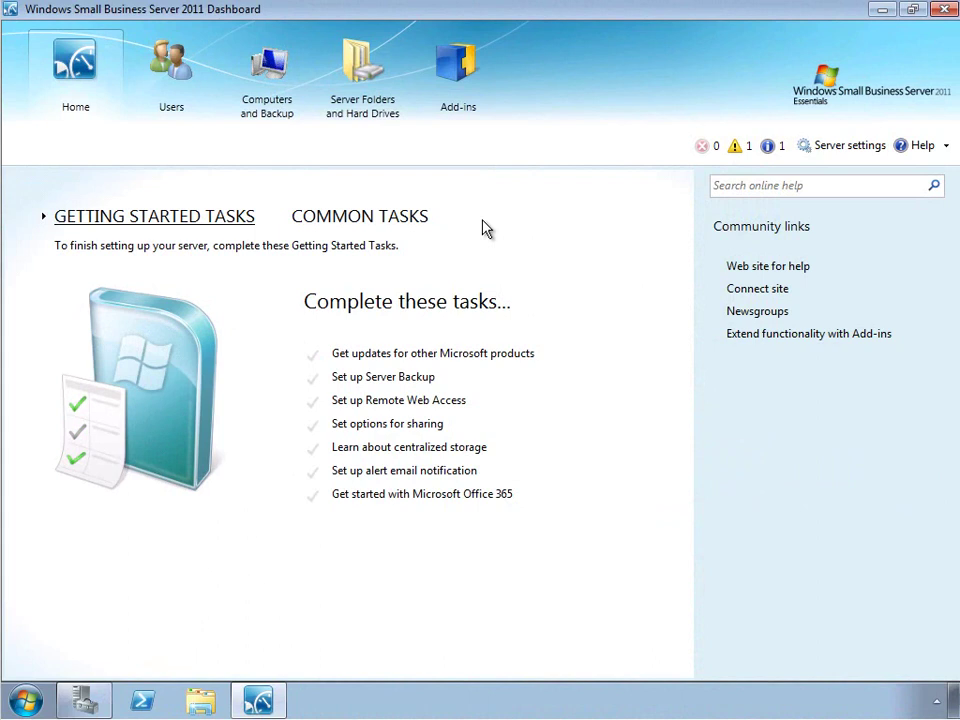
# Review the server's C: and D: hard drives in the Dashboard, then switch to Server Manager
pyautogui.click(366, 84)
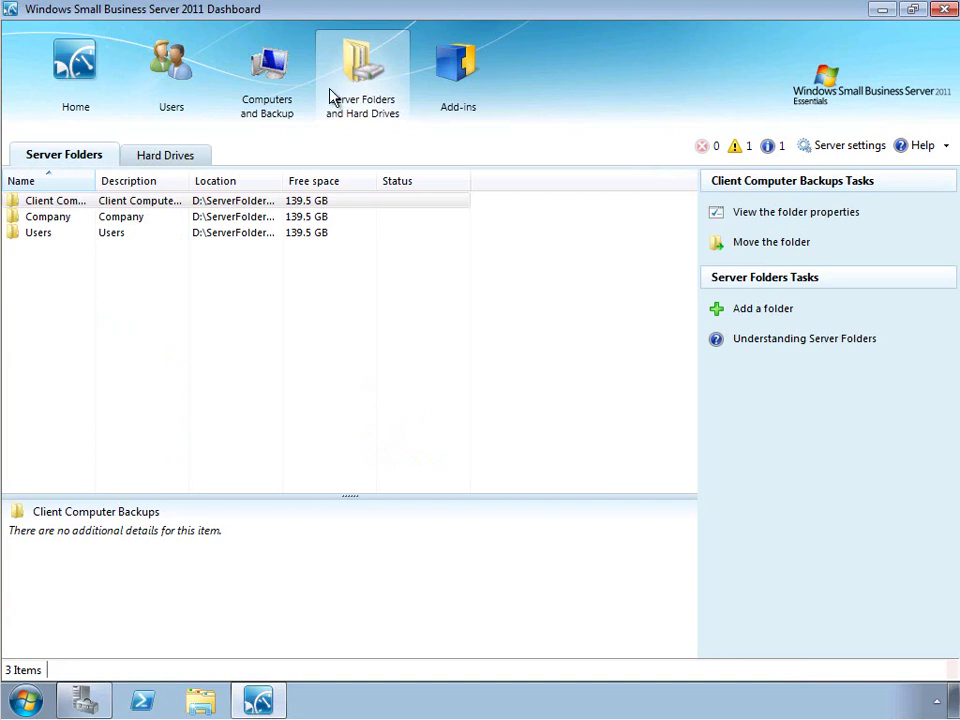
pyautogui.click(200, 158)
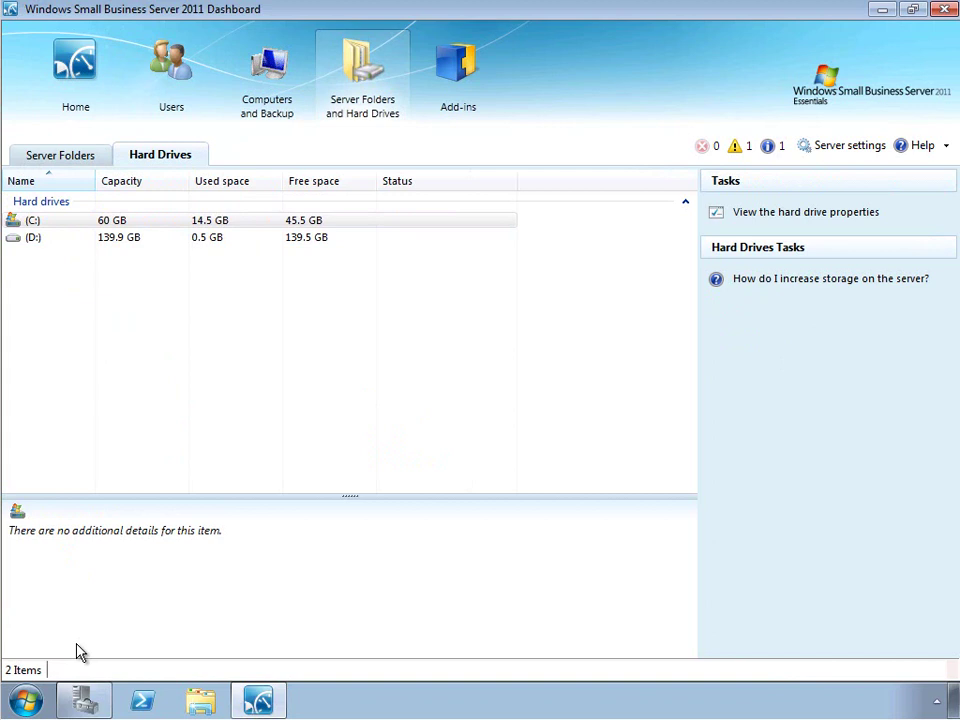
pyautogui.click(84, 699)
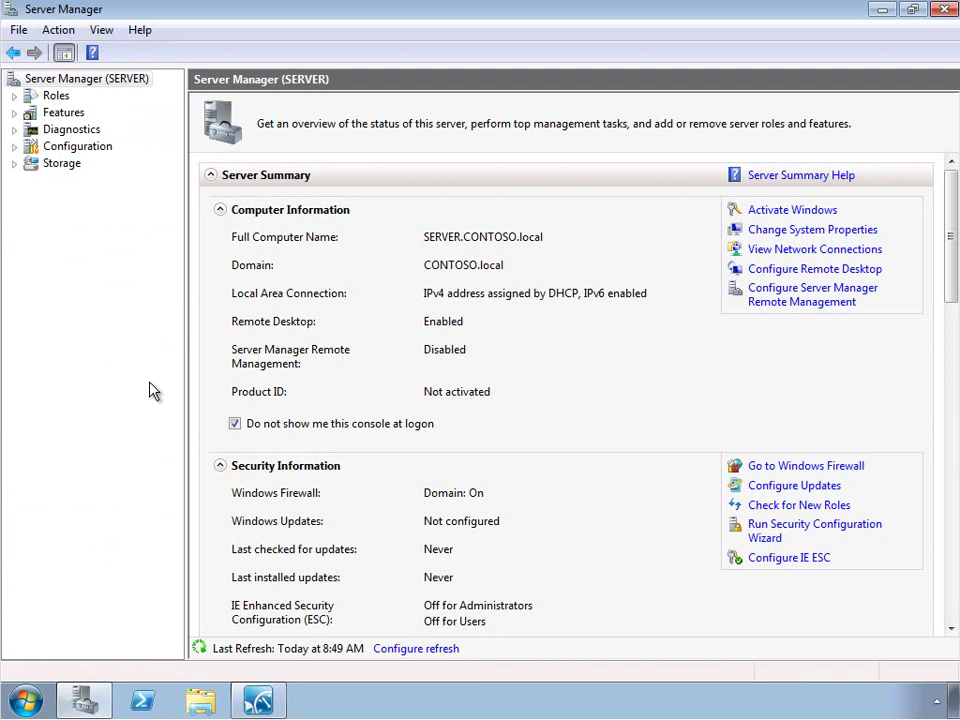
# Show Disk Management under Storage, scrolled up to Disk 0 with its C: and D: volumes
pyautogui.click(14, 163)
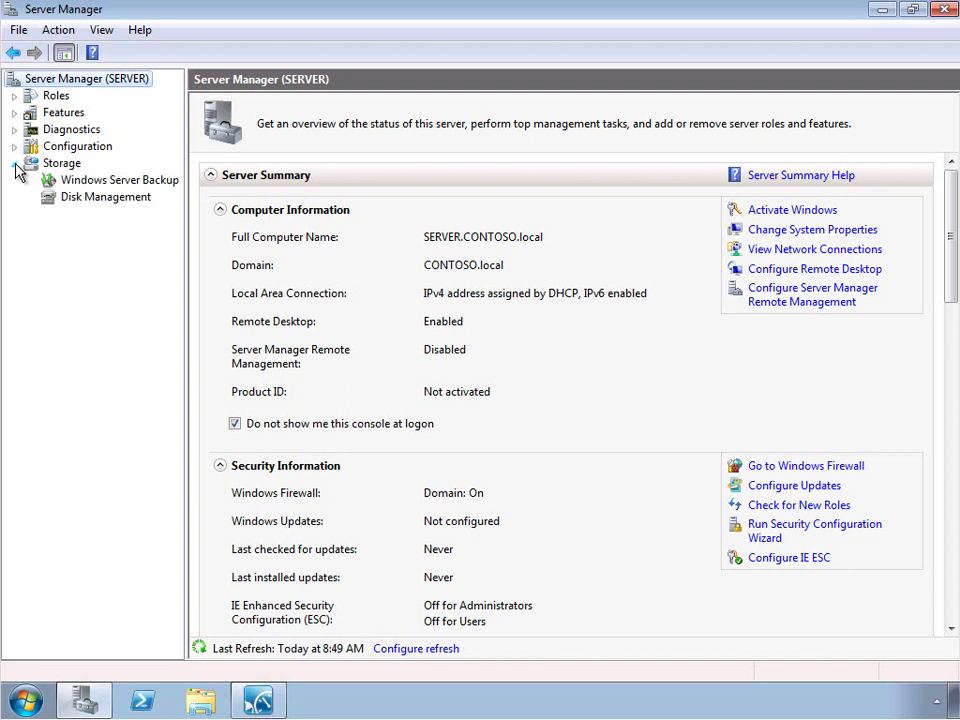
pyautogui.click(82, 198)
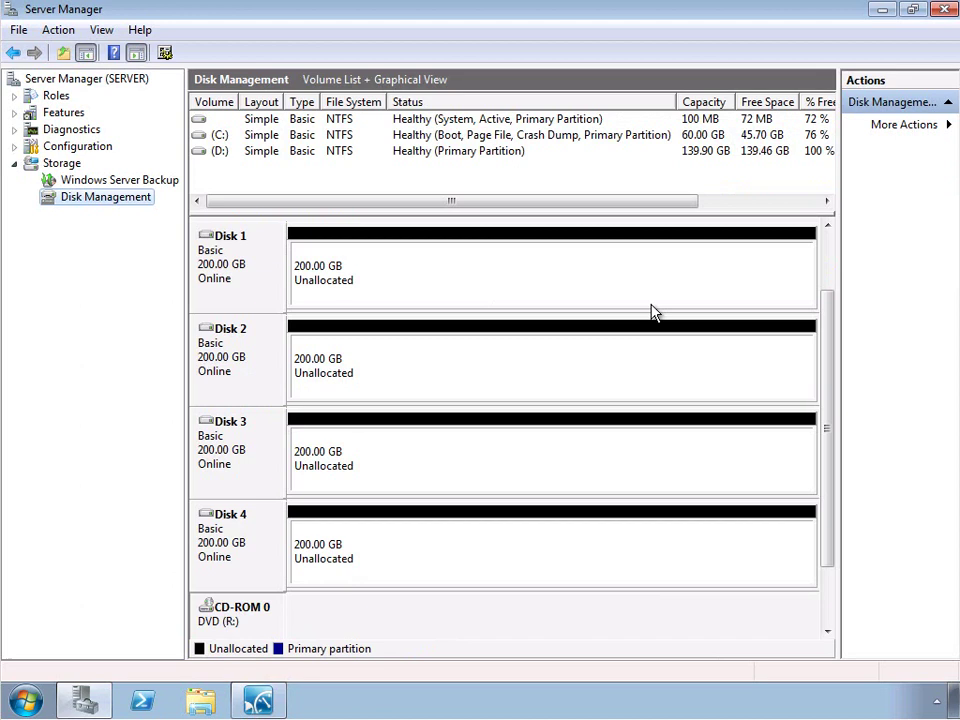
pyautogui.moveTo(829, 317); pyautogui.dragTo(828, 245)
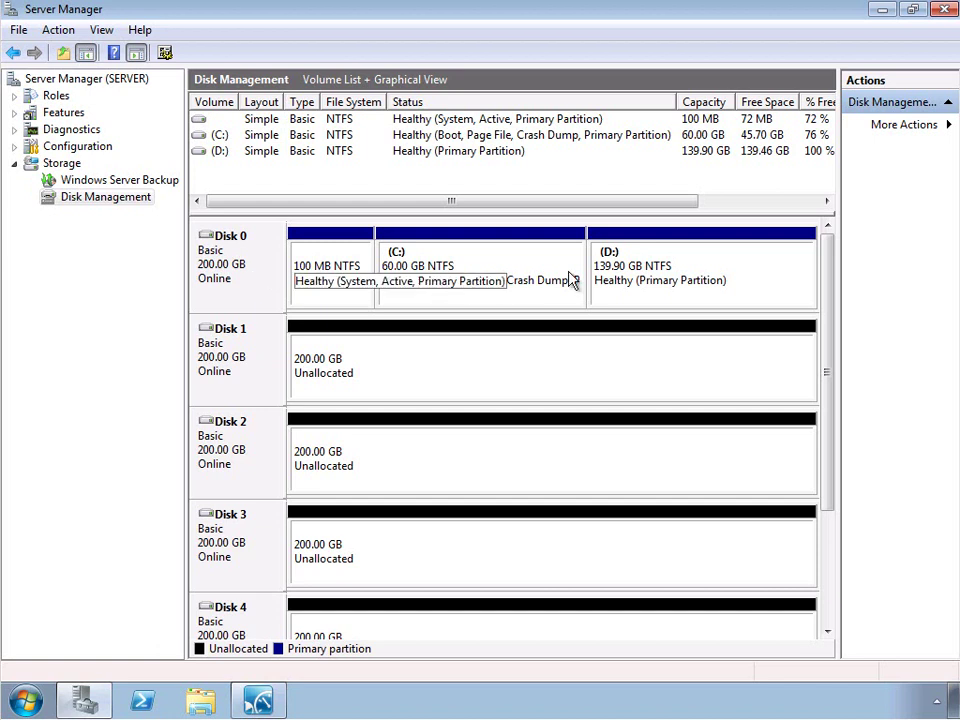
# Add a mirror of D: on Disk 1, accepting conversion of Disks 0 and 1 to dynamic
pyautogui.rightClick(651, 271)
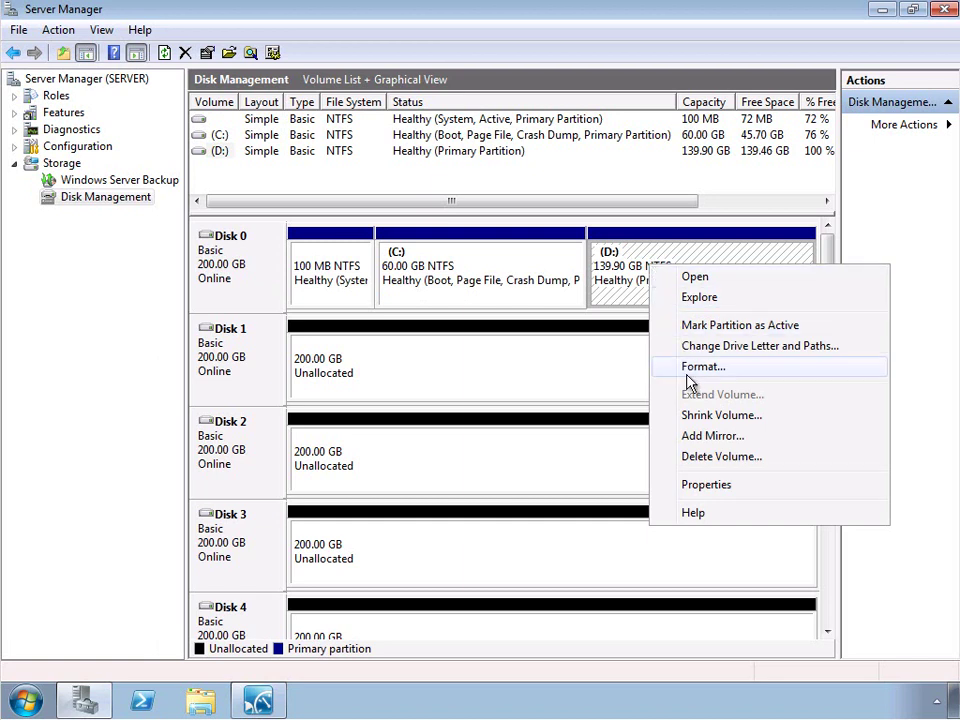
pyautogui.click(712, 436)
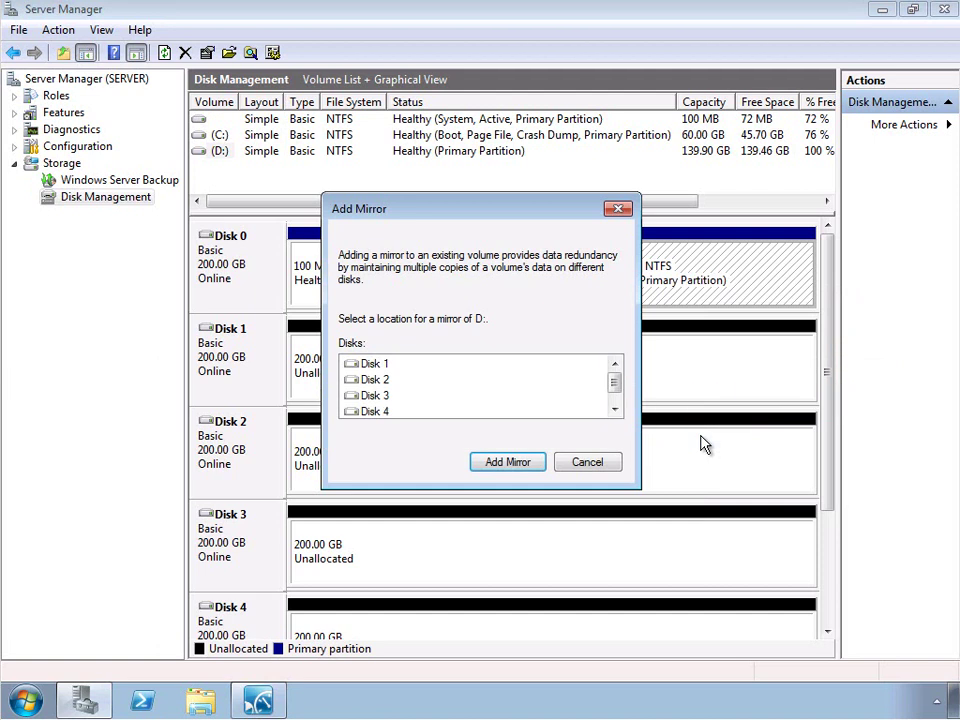
pyautogui.click(379, 366)
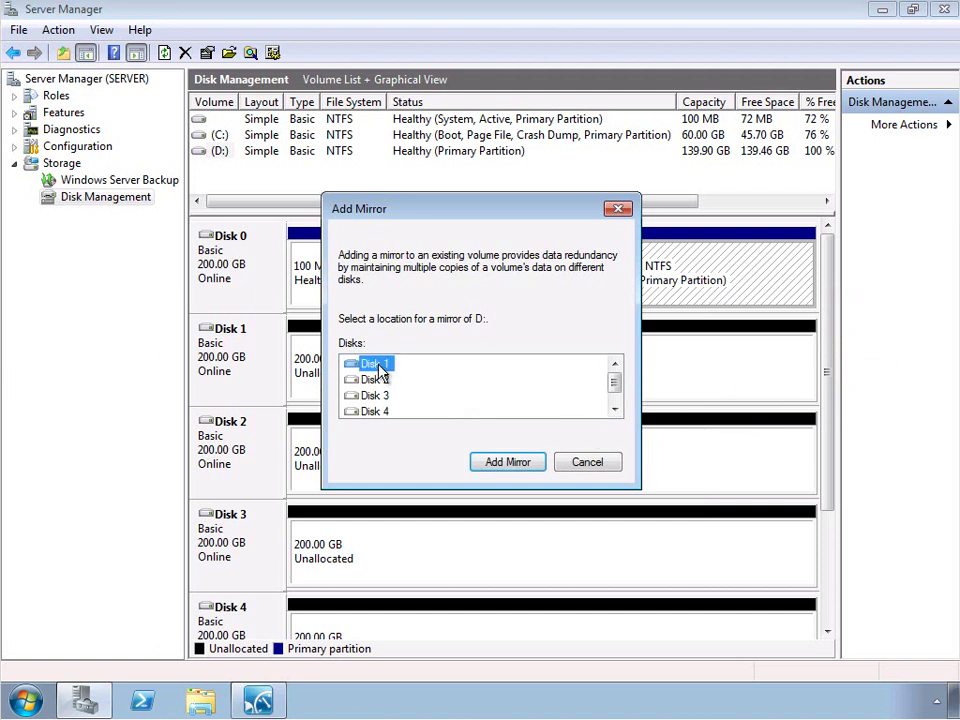
pyautogui.click(508, 463)
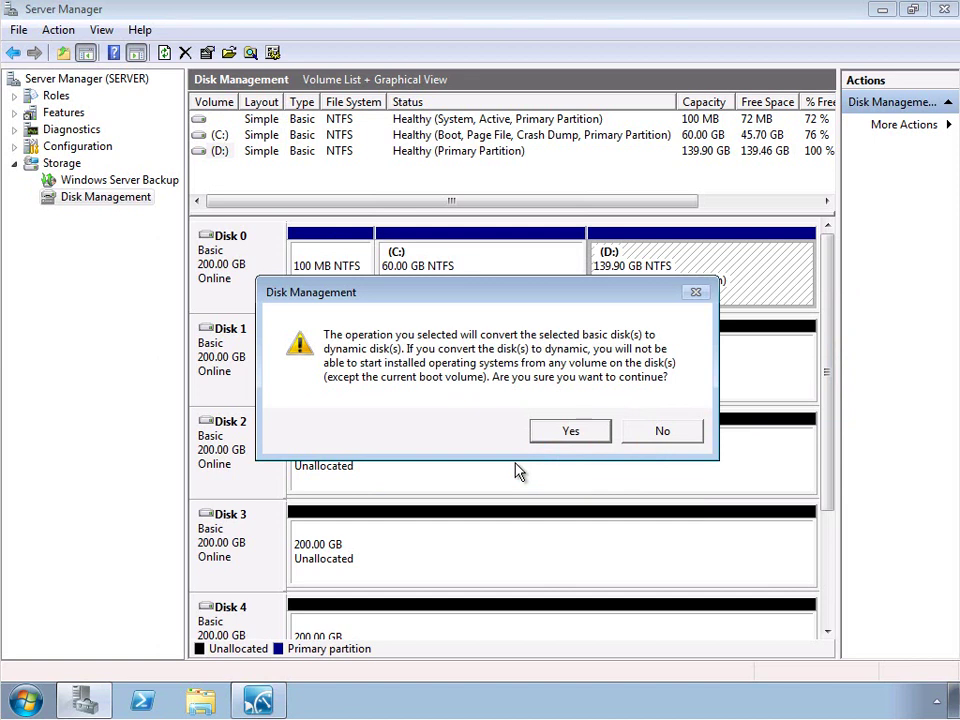
pyautogui.click(565, 434)
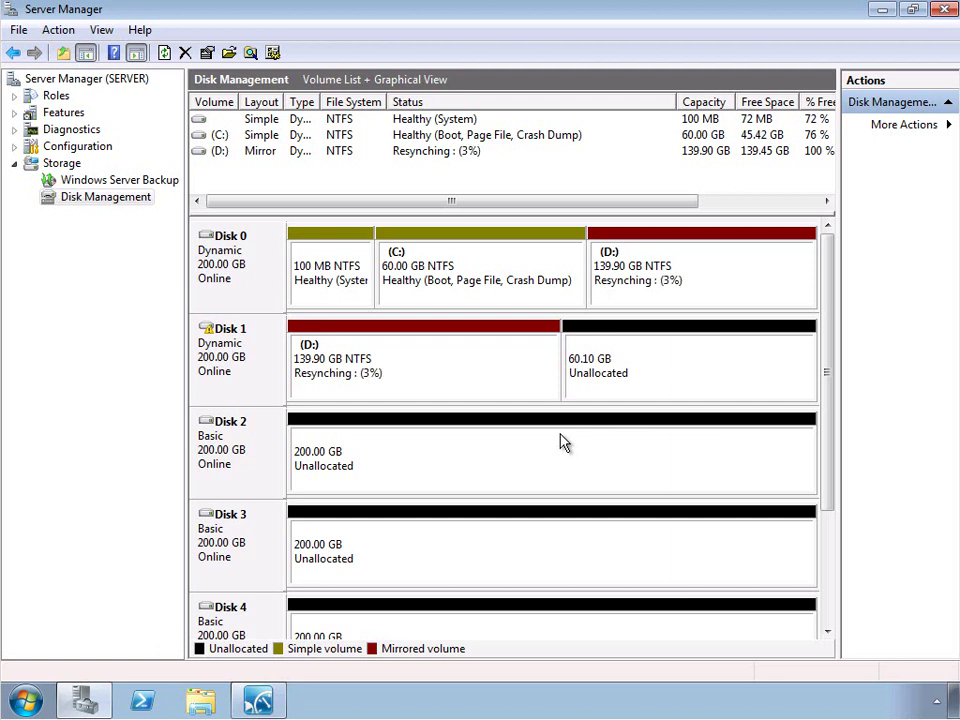
# Add a mirror of the C: boot volume on Disk 1
pyautogui.rightClick(474, 277)
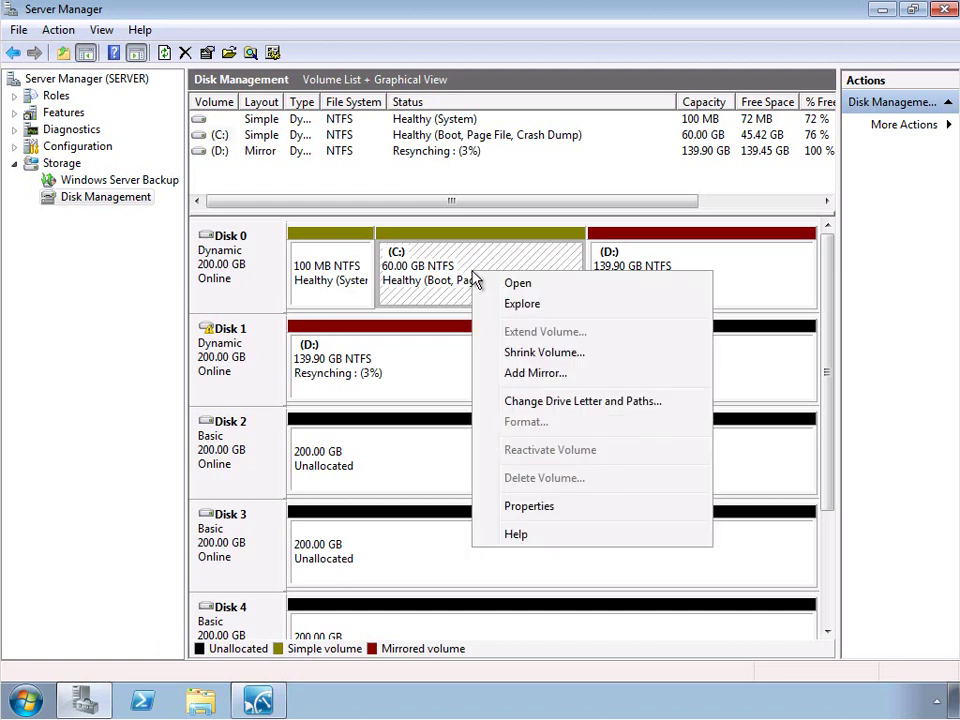
pyautogui.click(530, 374)
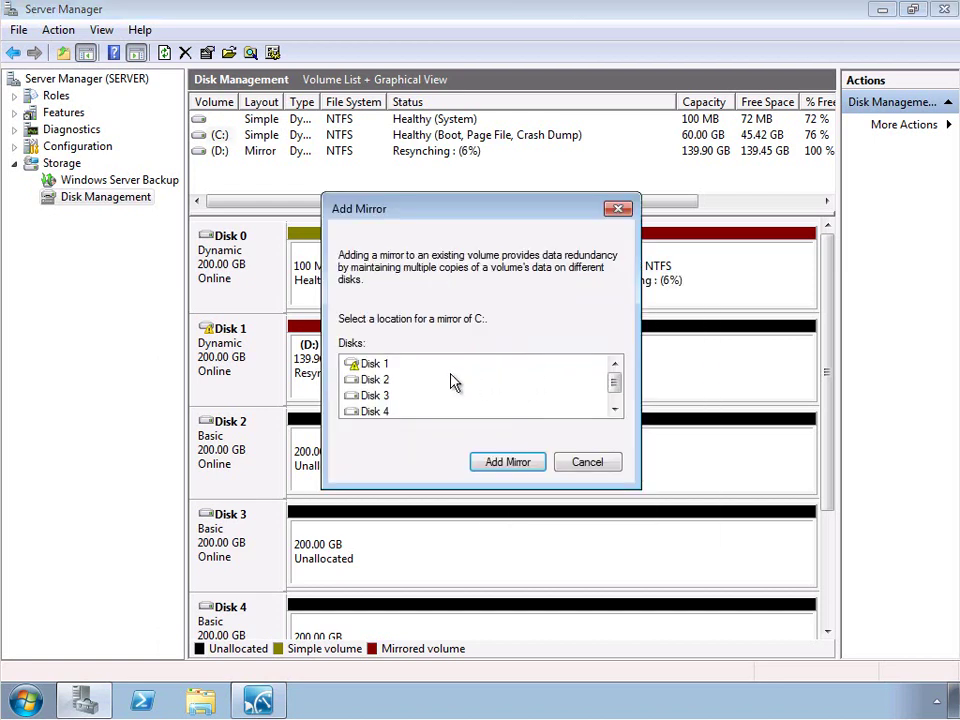
pyautogui.click(378, 363)
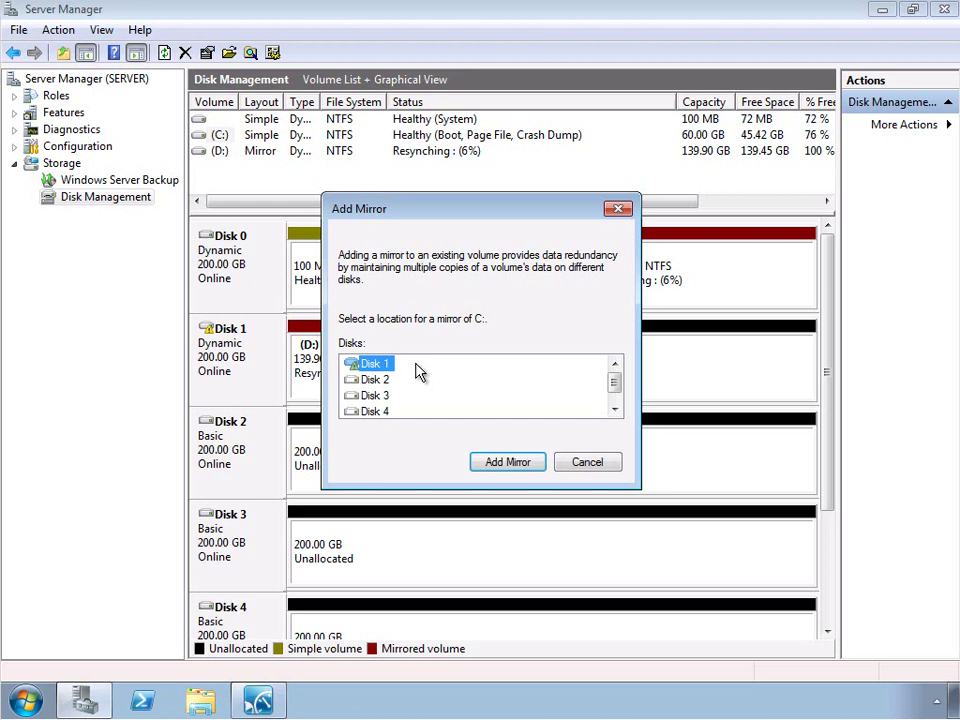
pyautogui.click(493, 466)
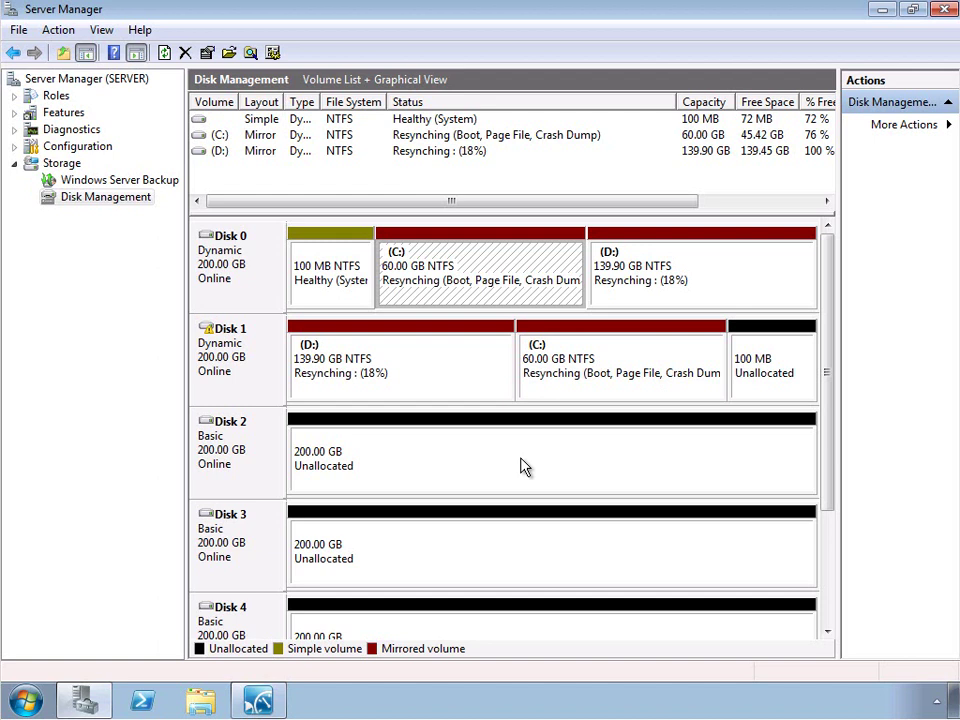
# Launch the New RAID-5 Volume wizard from Disk 2's unallocated space
pyautogui.rightClick(522, 466)
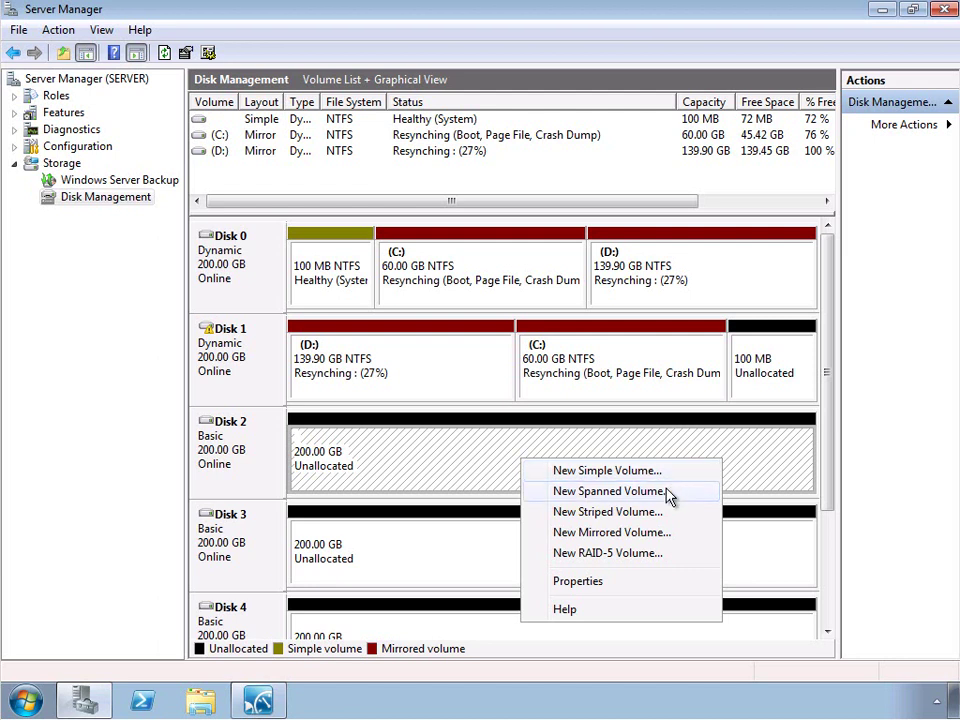
pyautogui.click(648, 560)
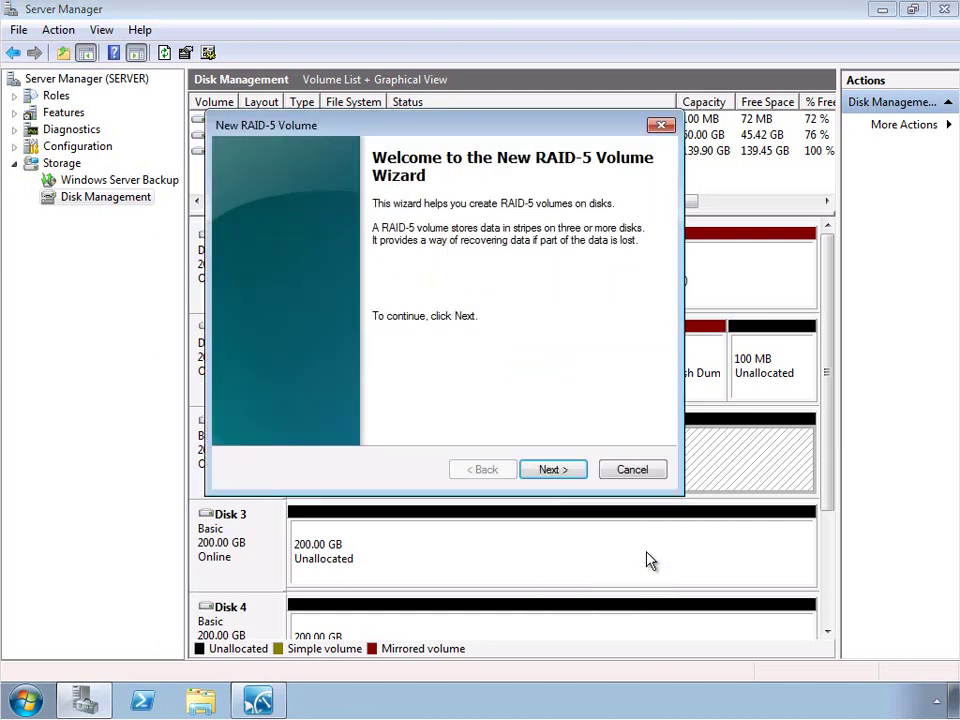
# Add Disks 3 and 4 beside Disk 2 for a 409594 MB RAID-5 volume
pyautogui.click(560, 475)
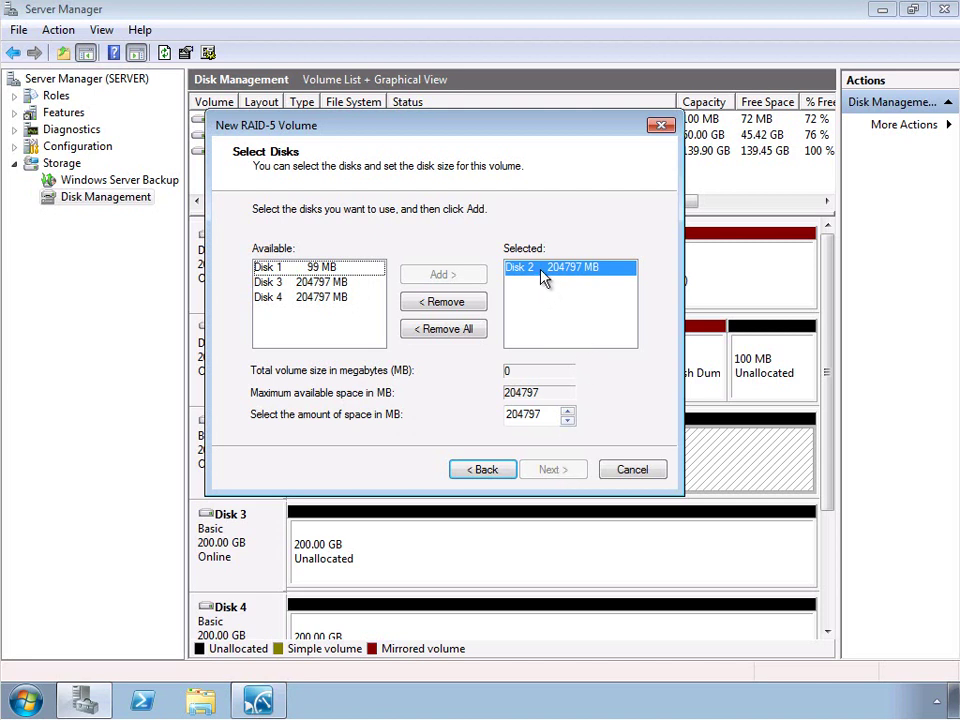
pyautogui.click(343, 284)
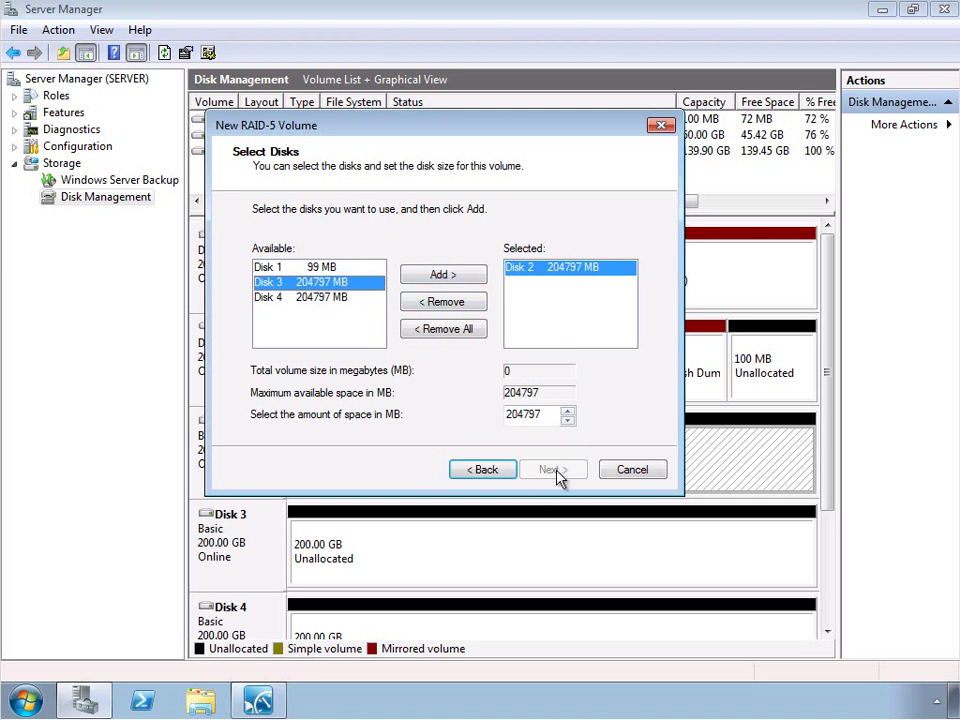
pyautogui.click(454, 280)
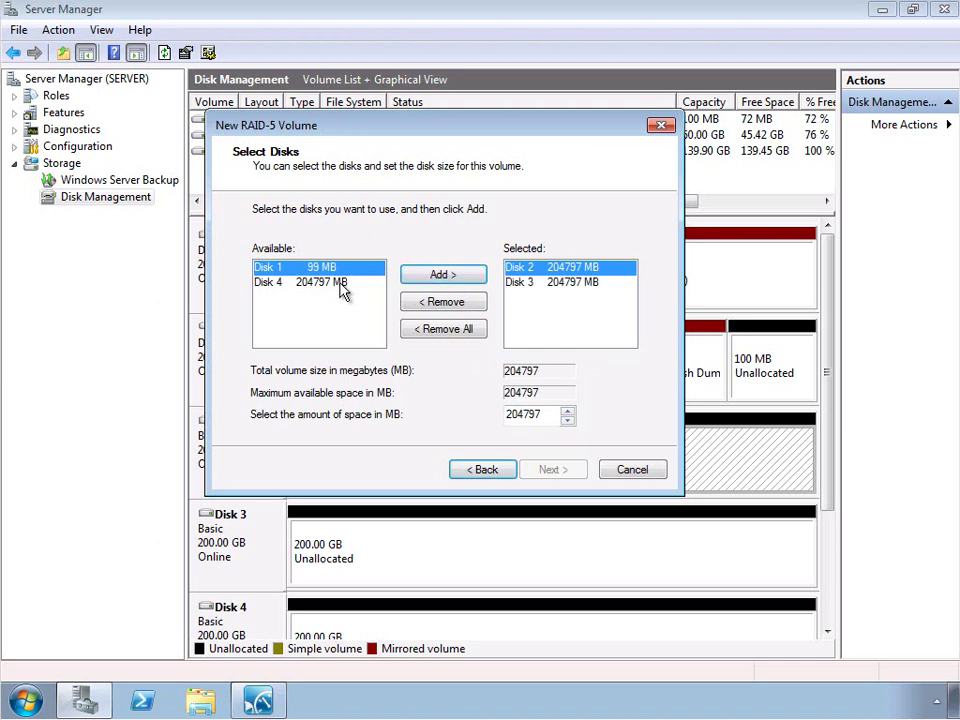
pyautogui.click(343, 285)
pyautogui.click(429, 278)
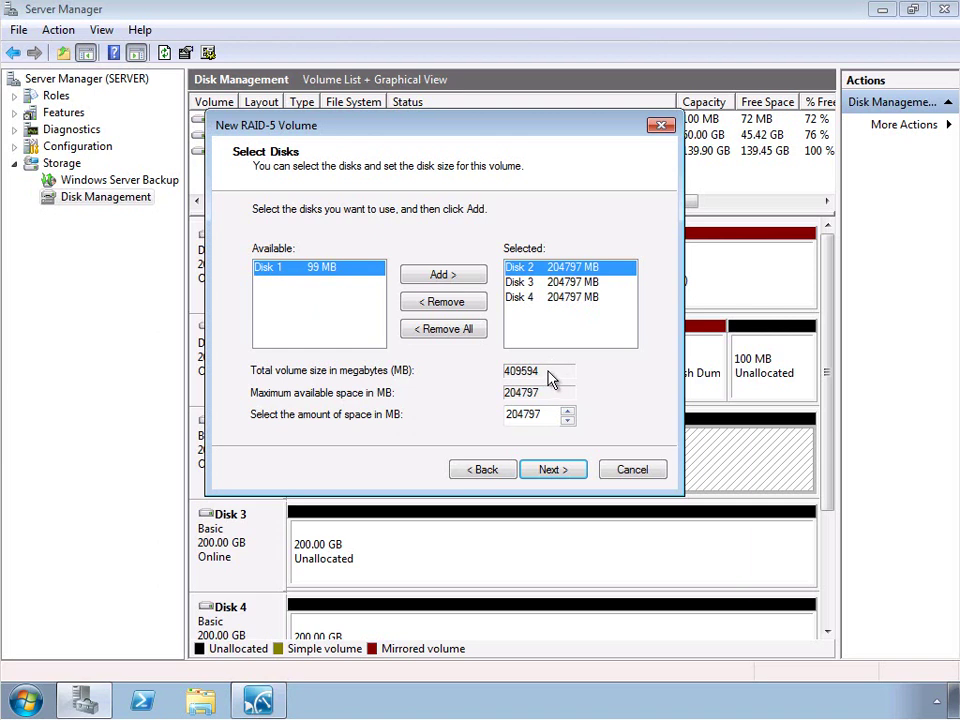
pyautogui.click(558, 472)
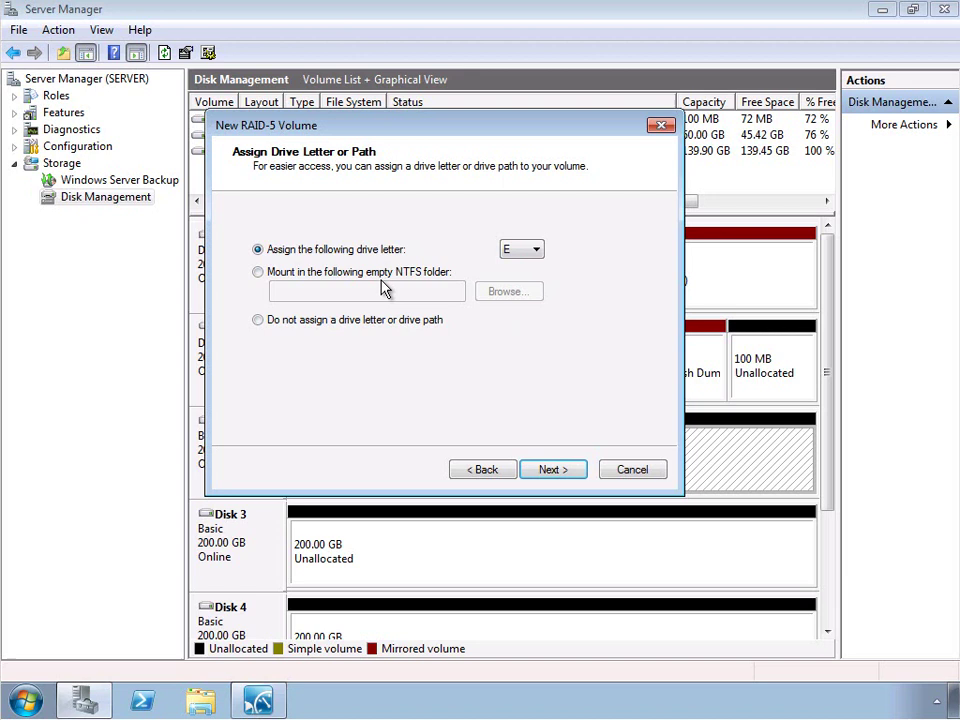
# Keep drive letter E and set the volume label to DataRAID5 with NTFS quick format
pyautogui.click(545, 470)
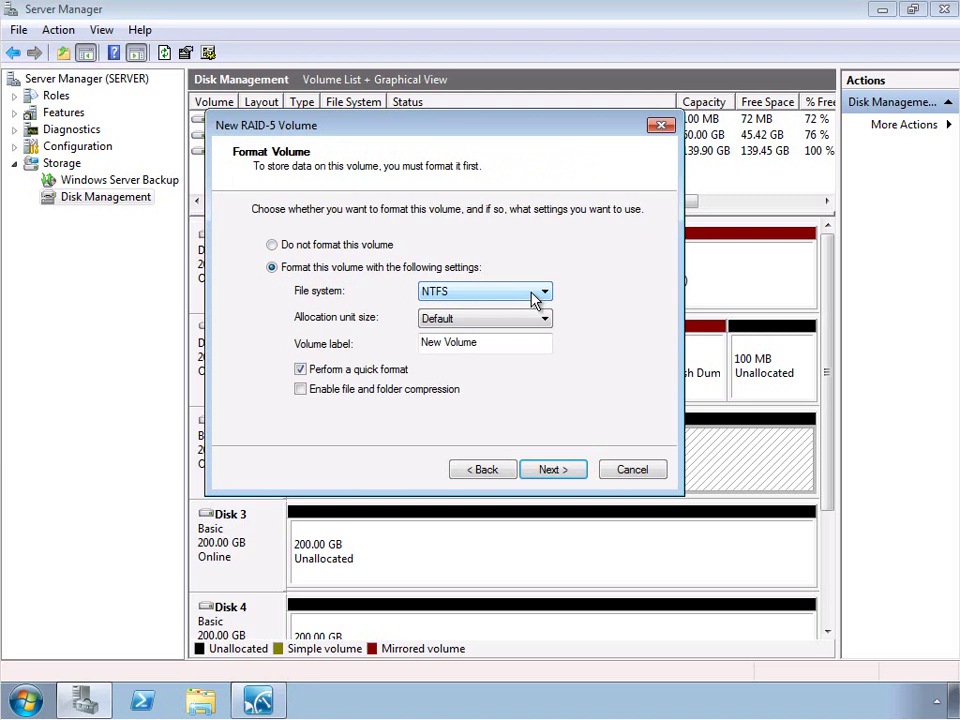
pyautogui.moveTo(508, 341); pyautogui.dragTo(405, 345)
pyautogui.write('D')
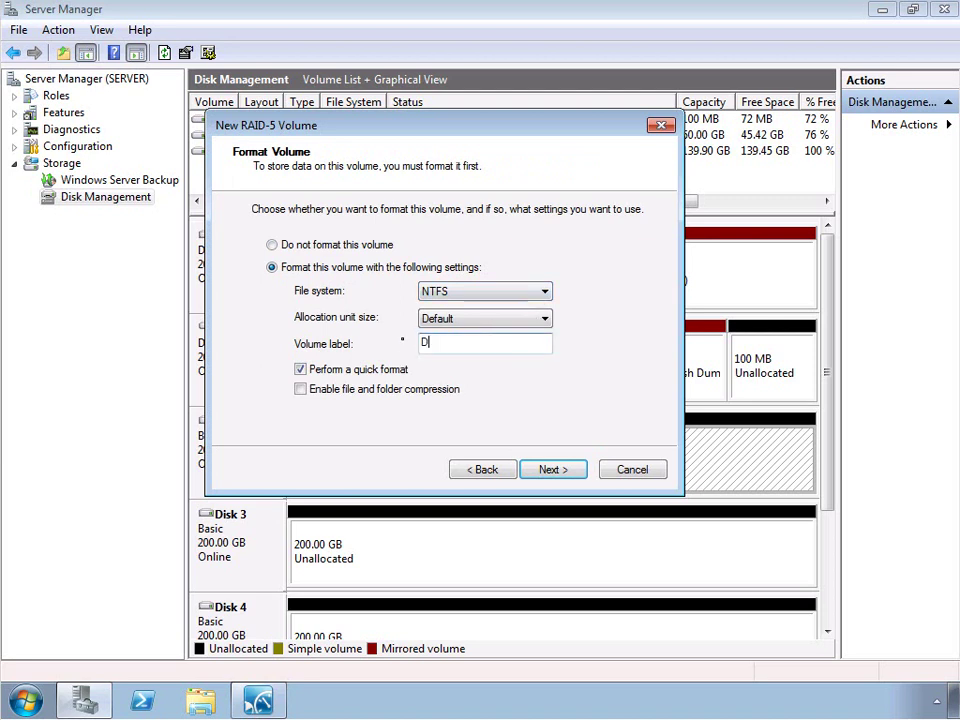
pyautogui.write('ataRAID5')
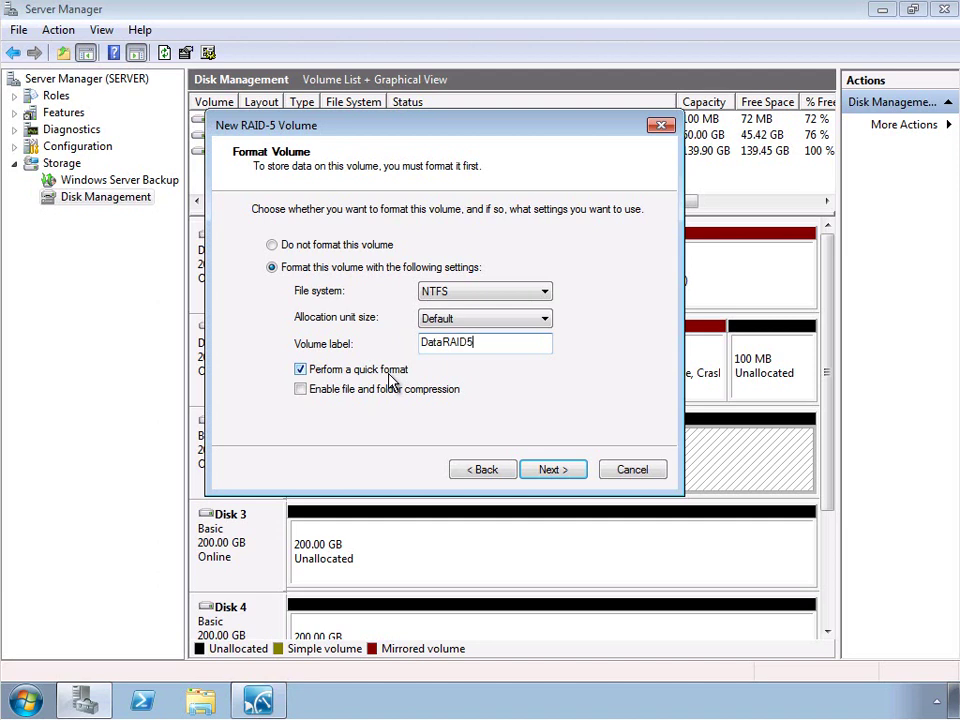
# Finish the RAID-5 wizard and accept converting Disks 2–4 to dynamic
pyautogui.click(551, 471)
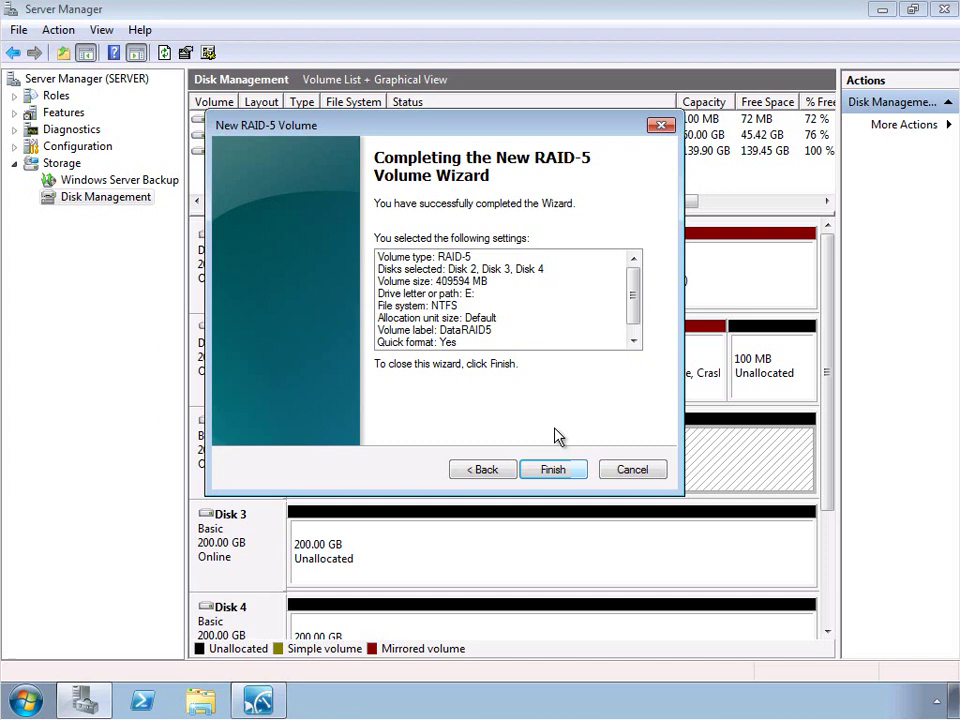
pyautogui.scroll(-1, 634, 318)
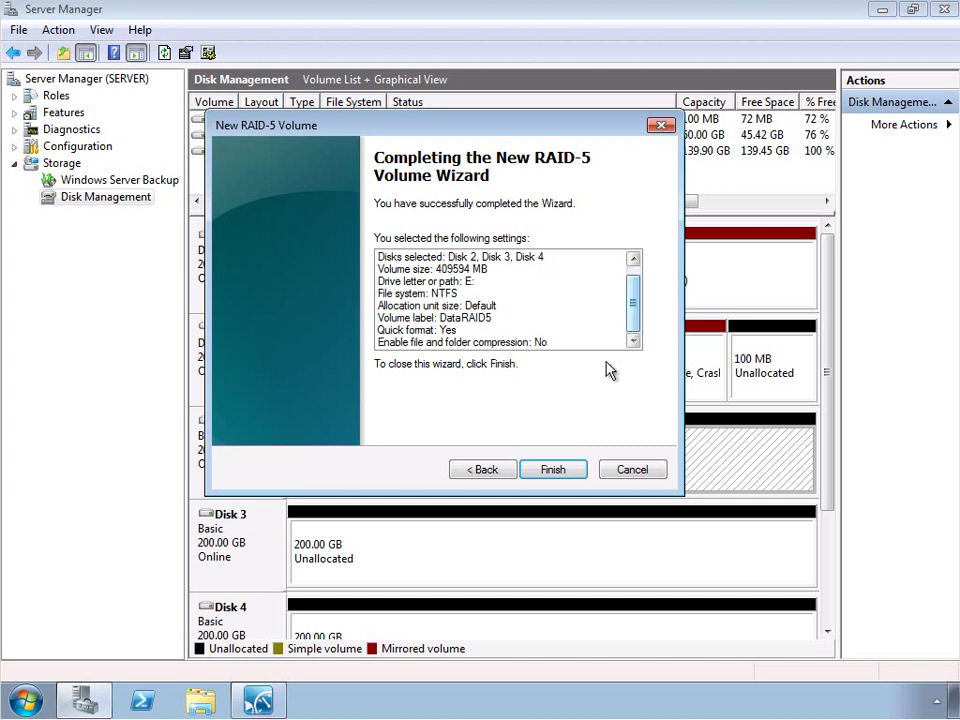
pyautogui.click(553, 472)
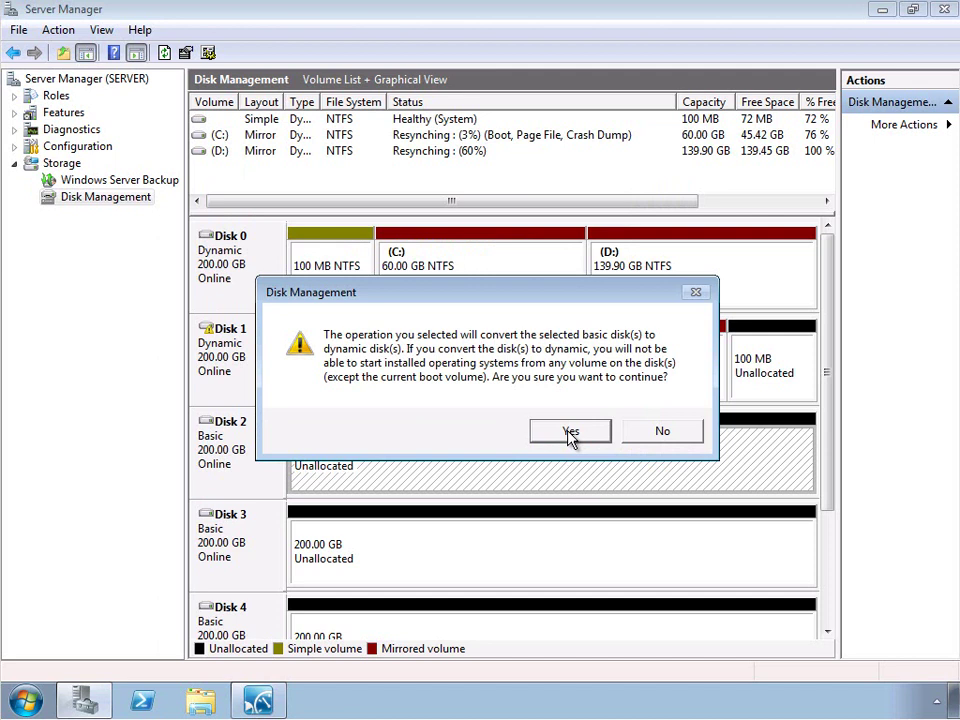
pyautogui.click(570, 433)
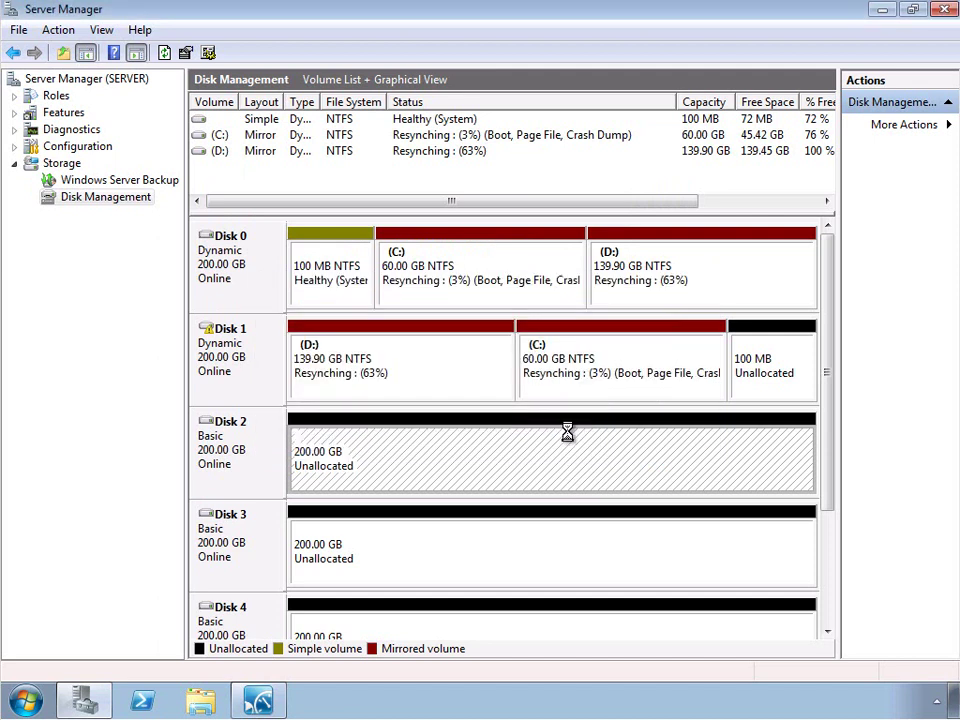